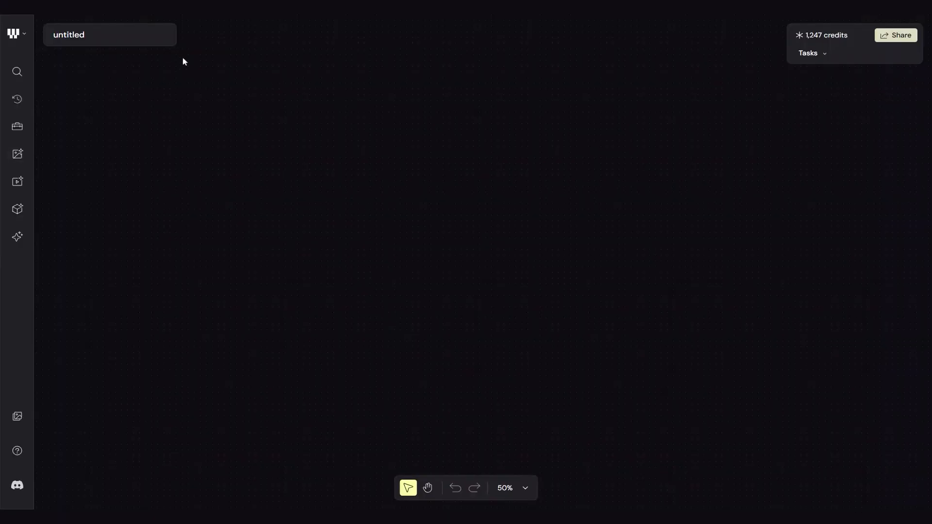
Rename the untitled workflow to Image and Video Generation.
{"action": "double_click", "coordinate": [86, 38]}
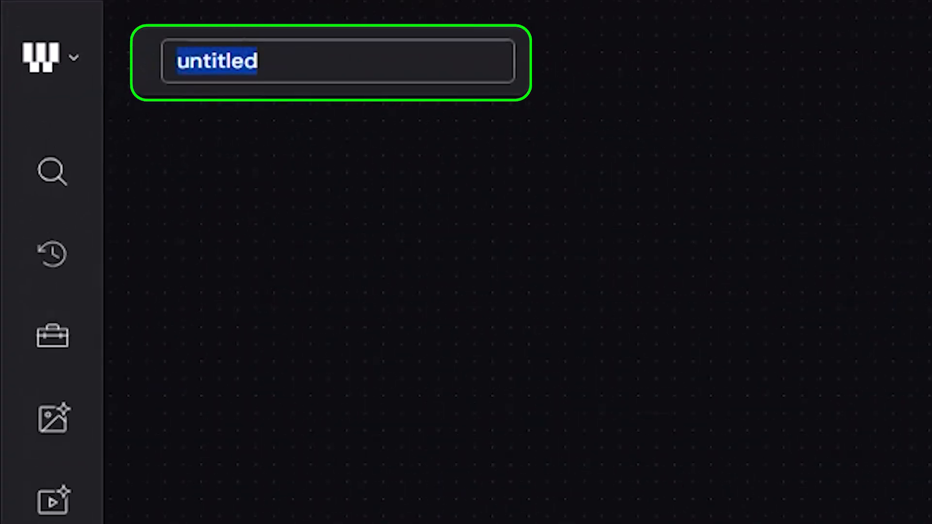
{"action": "type", "text": "Image and Video Generati"}
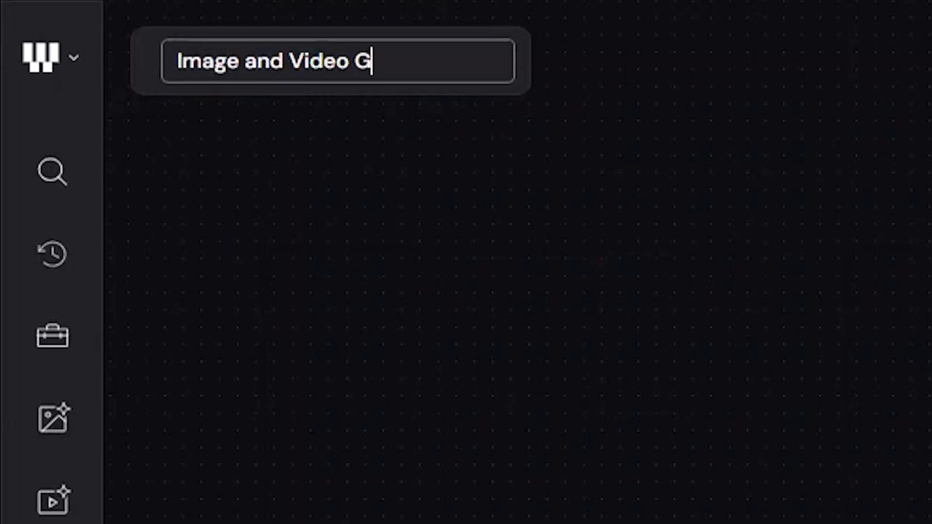
{"action": "type", "text": "on"}
{"action": "key", "text": "Return"}
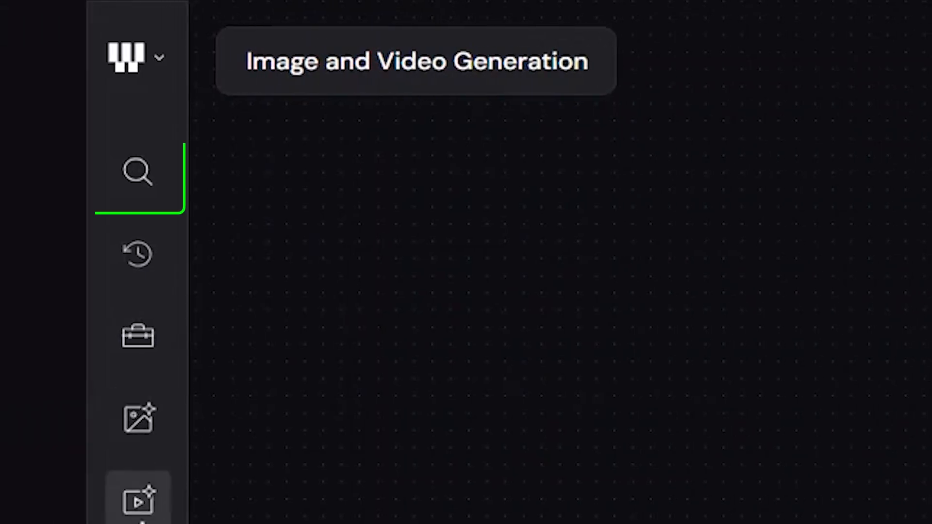
Add a Prompt node to the empty canvas.
{"action": "left_click", "coordinate": [123, 187]}
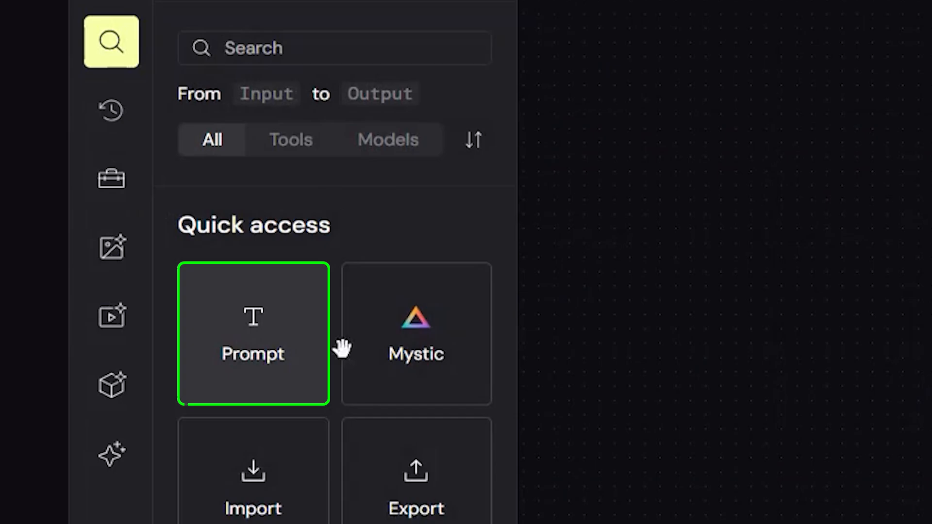
{"action": "left_click_drag", "start_coordinate": [343, 348], "coordinate": [835, 257]}
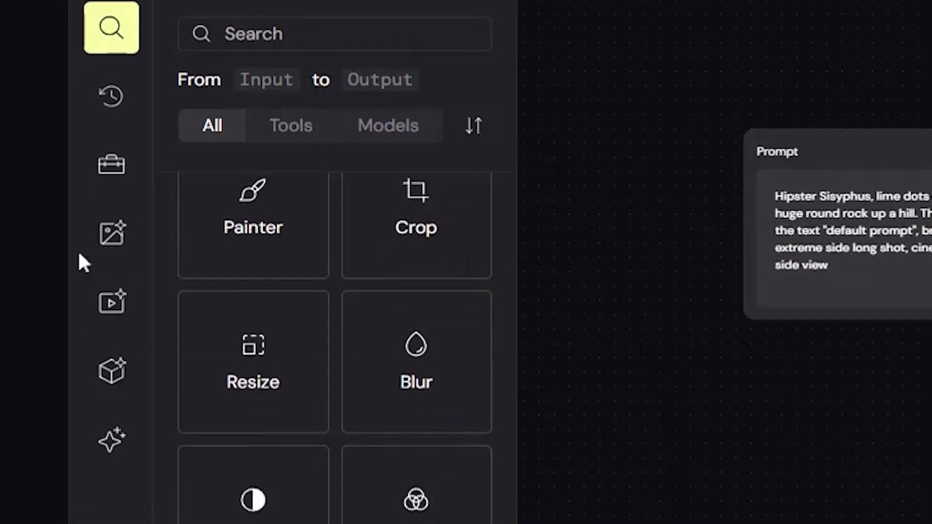
Add a Higgsfield Image node and replace the default prompt with a description of a teenage girl studying in a warmly lit library.
{"action": "left_click", "coordinate": [106, 194]}
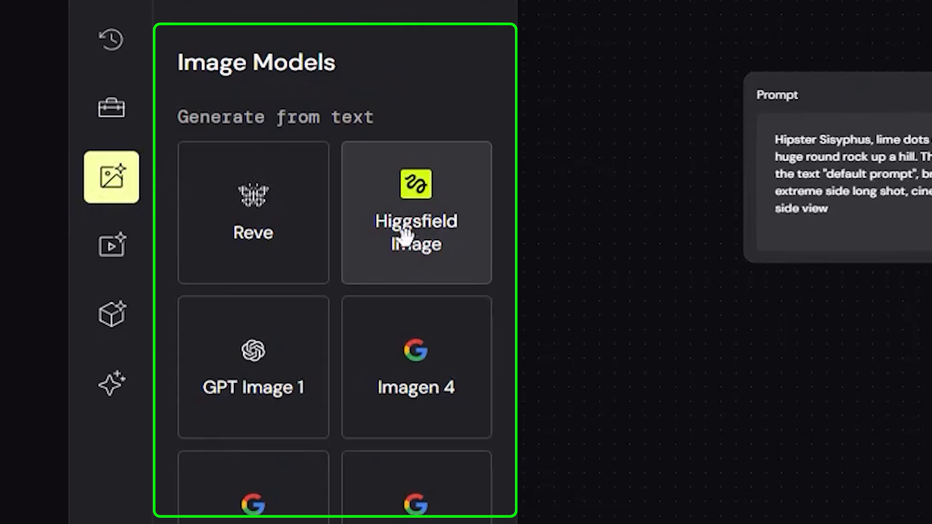
{"action": "mouse_move", "coordinate": [431, 246]}
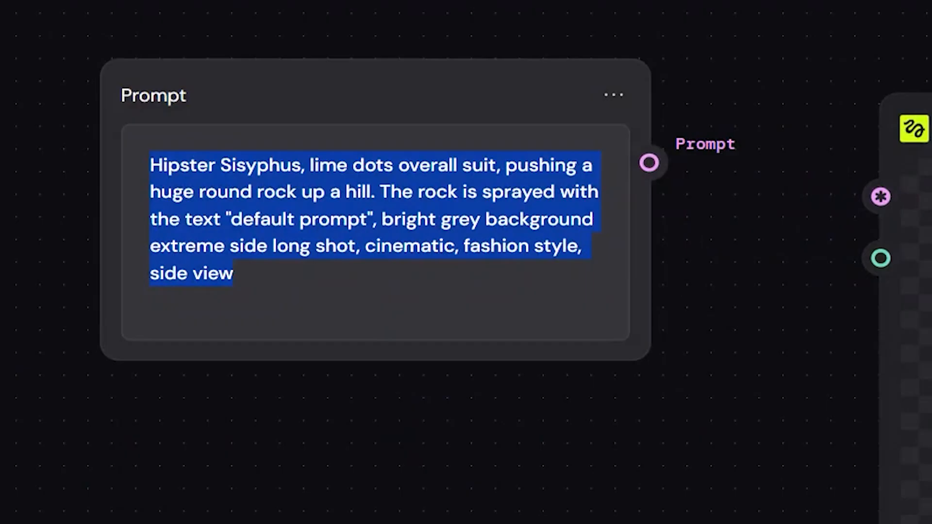
{"action": "type", "text": "A quiet, warmly lit library interior with tall wooden bookshelves filled with books. A teenage girl sits at a large wooden table, focused on studying. She has an open notebook and several books spread around her. Soft natural light comes through large windows, creating a peaceful atmosphere. The scene is cozy, detailed, and realistic, with a calm academic mood."}
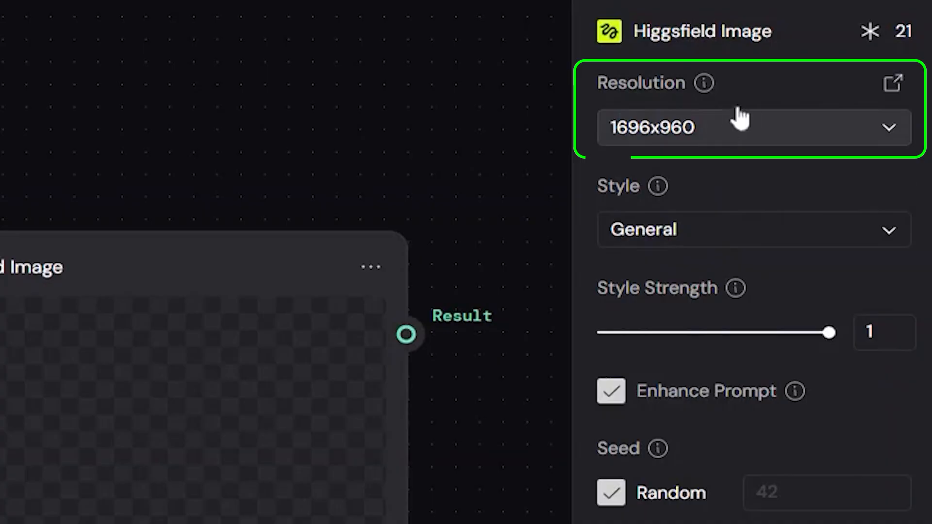
{"action": "left_click", "coordinate": [726, 239]}
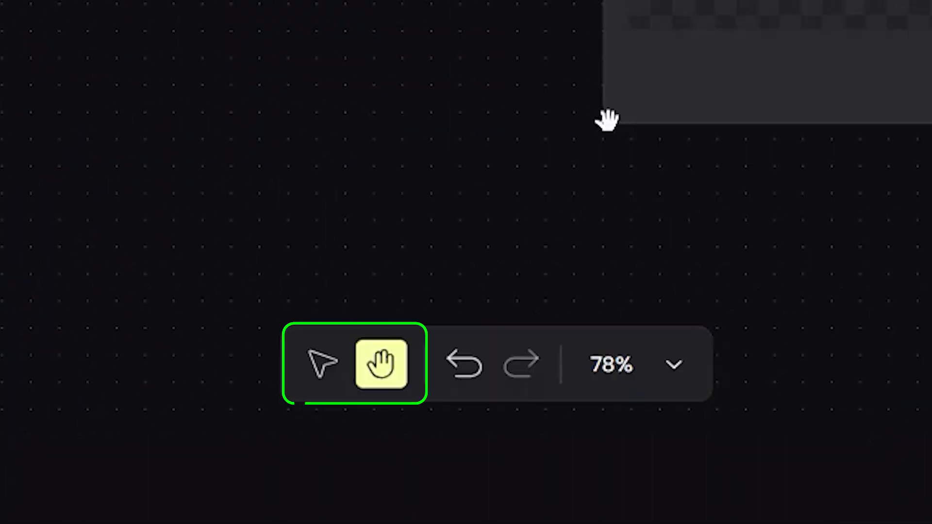
Connect the library scene prompt to the GPT Image 1 node's prompt input and run that model.
{"action": "scroll", "coordinate": [607, 120], "scroll_direction": "down", "scroll_amount": 1}
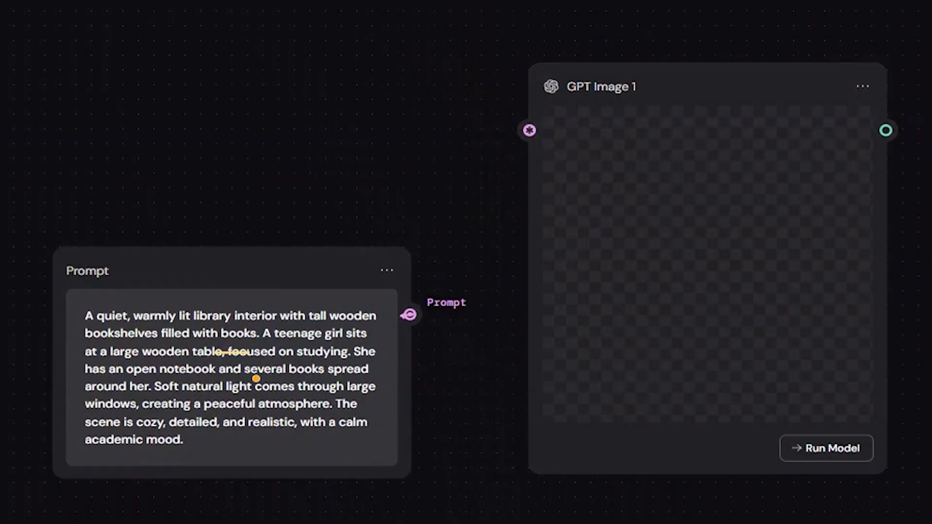
{"action": "left_click_drag", "start_coordinate": [410, 316], "coordinate": [510, 121]}
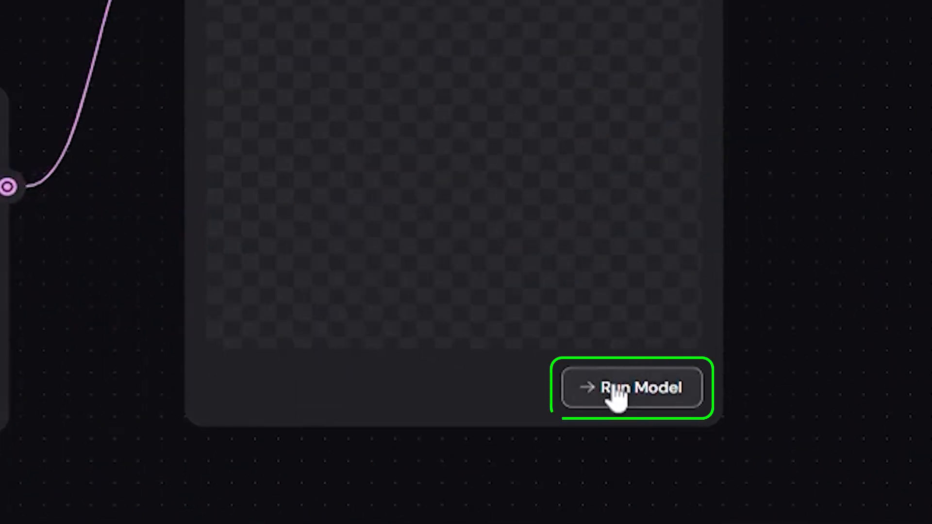
{"action": "left_click", "coordinate": [617, 393]}
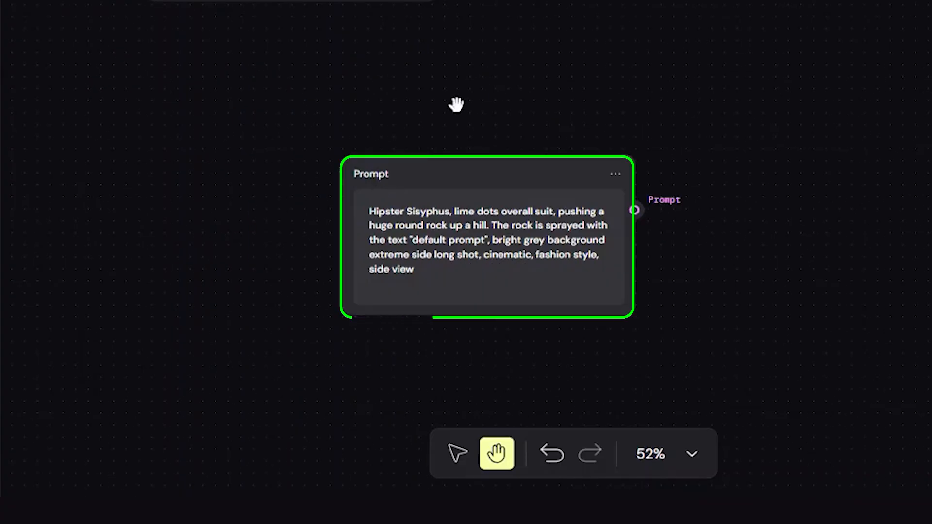
Add a second Prompt node and replace its default text with "Girl writing down on paper".
{"action": "triple_click", "coordinate": [476, 226]}
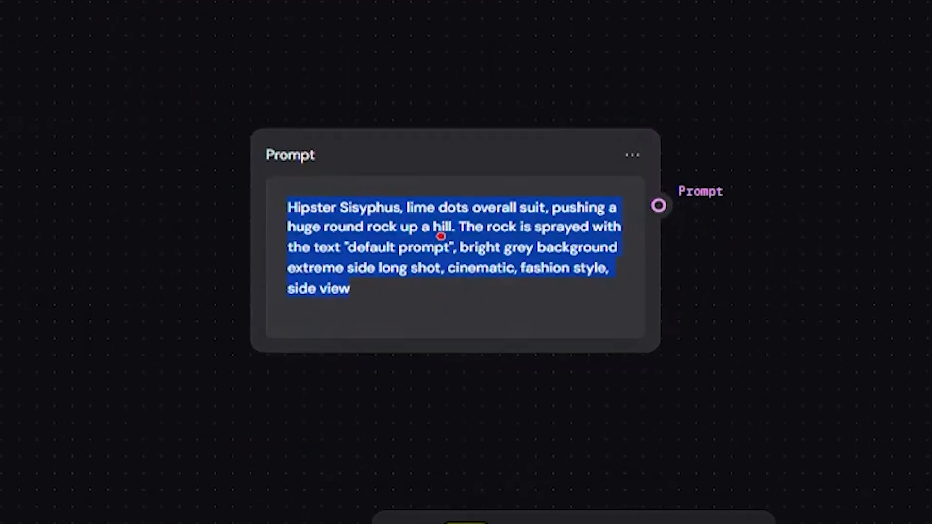
{"action": "type", "text": "AGilr"}
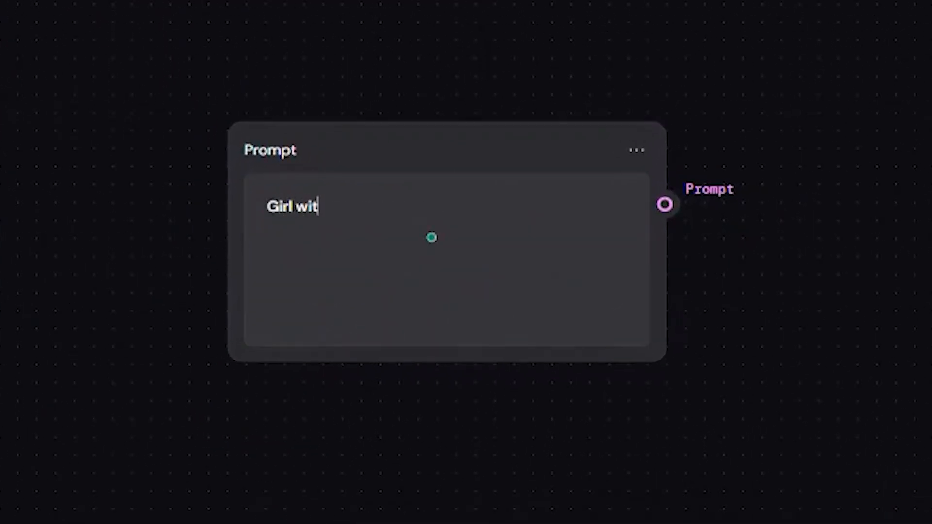
{"action": "key", "text": "BackSpace"}
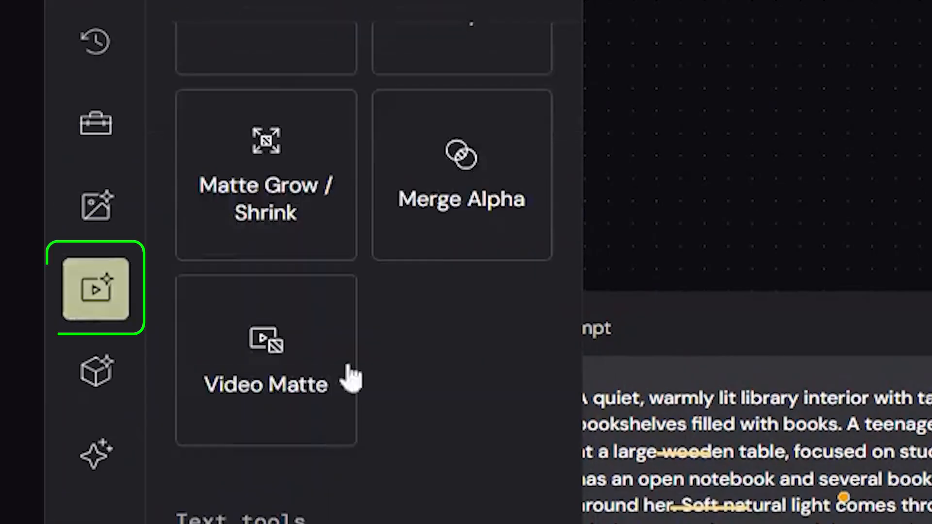
Connect the writing prompt to Veo 3.1 Image to Video's Prompt input and the GPT Image 1 output to its First Frame input.
{"action": "scroll", "coordinate": [349, 377], "scroll_direction": "up", "scroll_amount": 5}
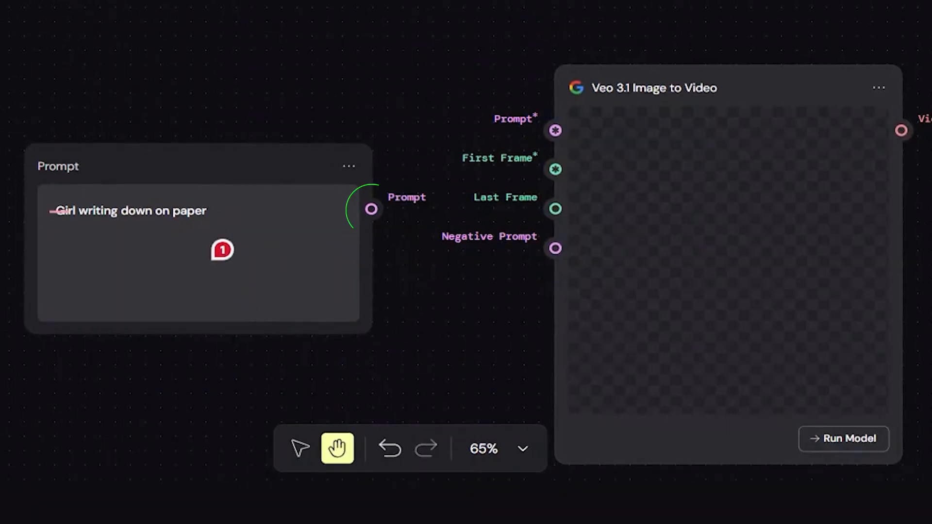
{"action": "left_click_drag", "start_coordinate": [372, 209], "coordinate": [555, 131]}
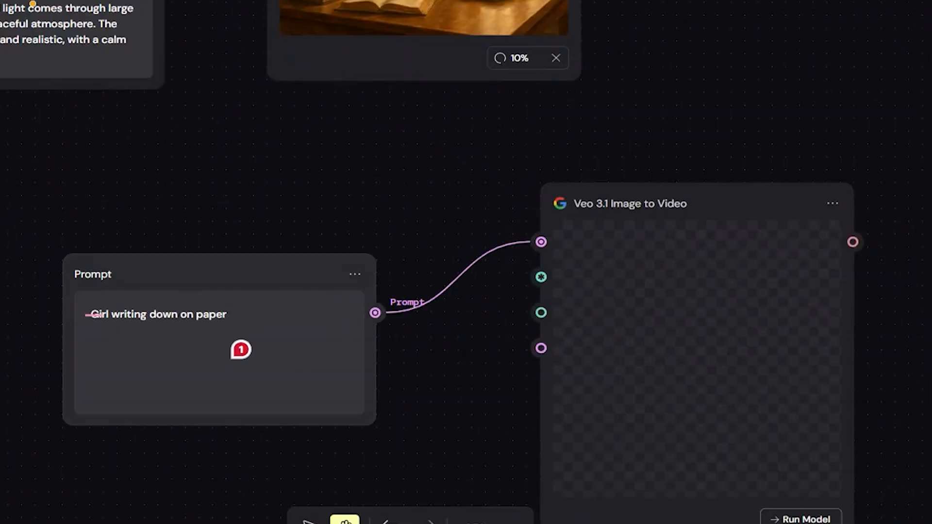
{"action": "left_click_drag", "start_coordinate": [549, 54], "coordinate": [504, 520]}
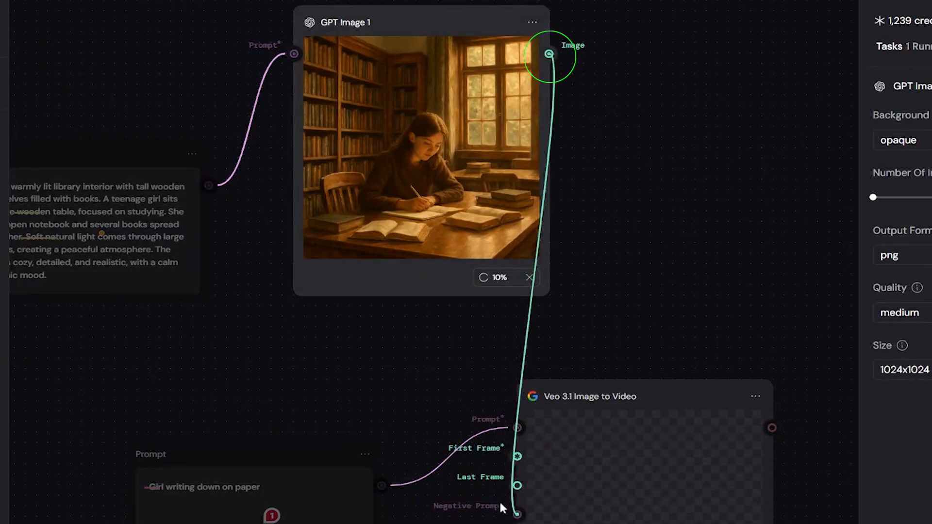
{"action": "left_click_drag", "start_coordinate": [505, 456], "coordinate": [506, 457]}
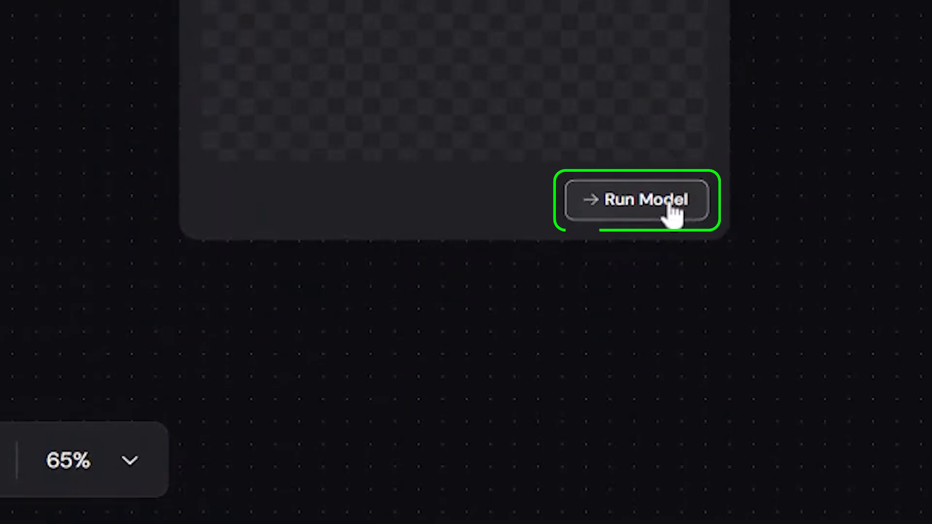
{"action": "left_click", "coordinate": [675, 210]}
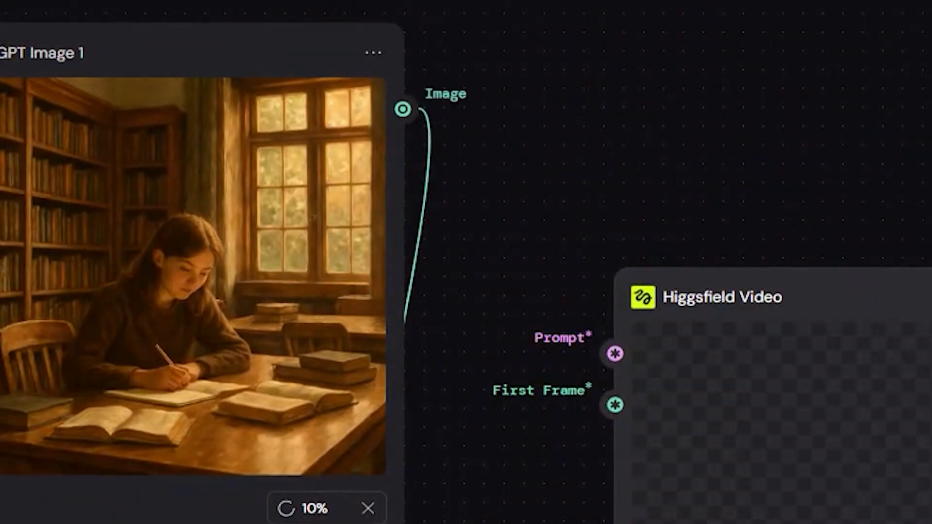
Delete a mismatched link from the library image to Higgsfield Video's prompt input and draw a new link from the image output.
{"action": "left_click_drag", "start_coordinate": [402, 109], "coordinate": [613, 353]}
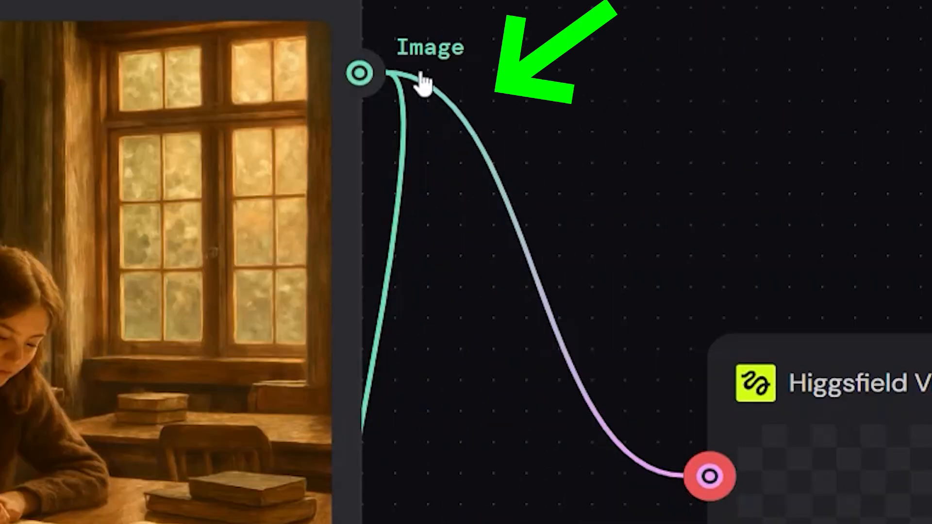
{"action": "left_click", "coordinate": [402, 65]}
{"action": "key", "text": "Delete"}
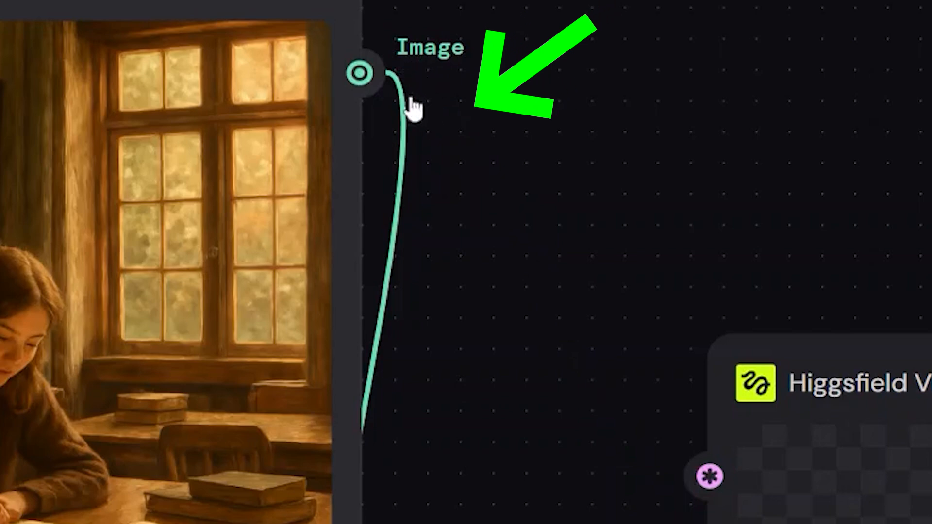
{"action": "left_click_drag", "start_coordinate": [360, 72], "coordinate": [607, 471]}
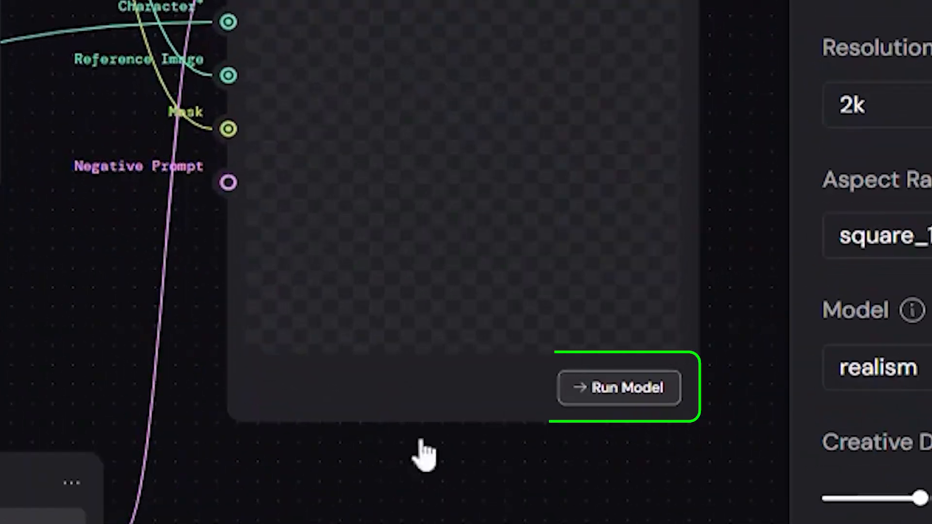
Run the Ideogram V3 Character model in the face swap workflow.
{"action": "left_click", "coordinate": [736, 332]}
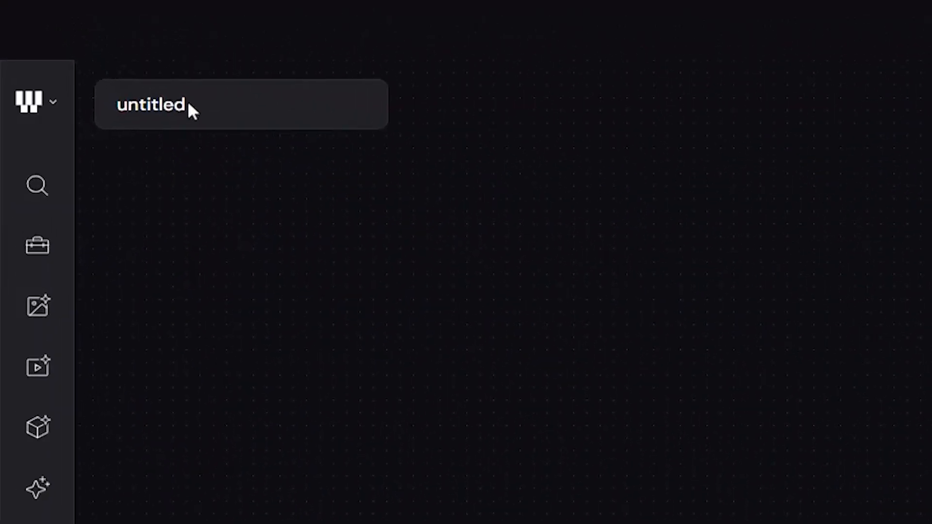
Rename the new untitled workflow to Face Swap.
{"action": "left_click", "coordinate": [96, 40]}
{"action": "type", "text": "Face Swap"}
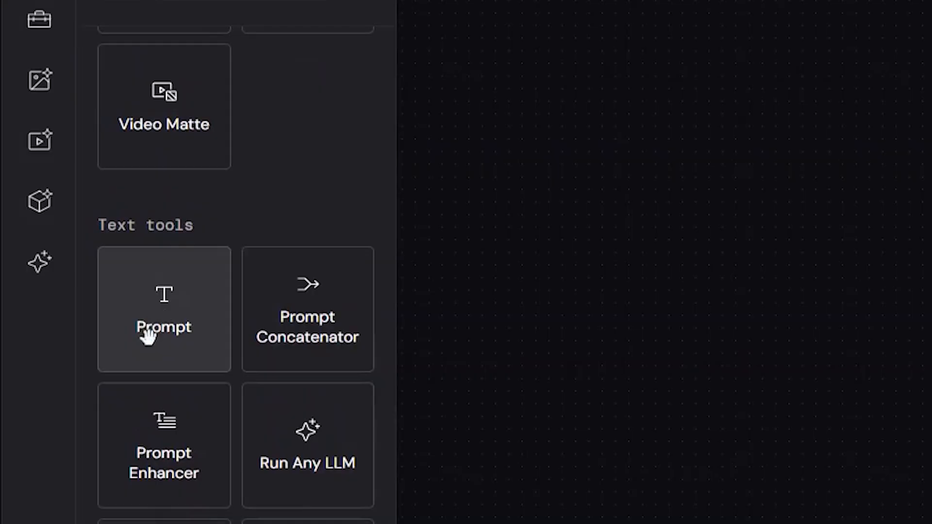
Add a Prompt node and a Mystic image model node to the Face Swap canvas.
{"action": "left_click", "coordinate": [164, 308]}
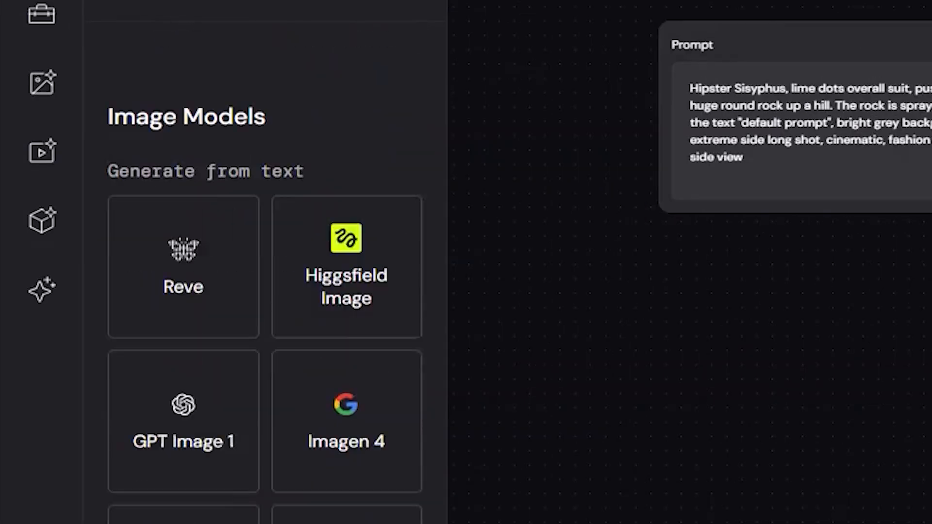
{"action": "scroll", "coordinate": [170, 345], "scroll_direction": "down", "scroll_amount": 1}
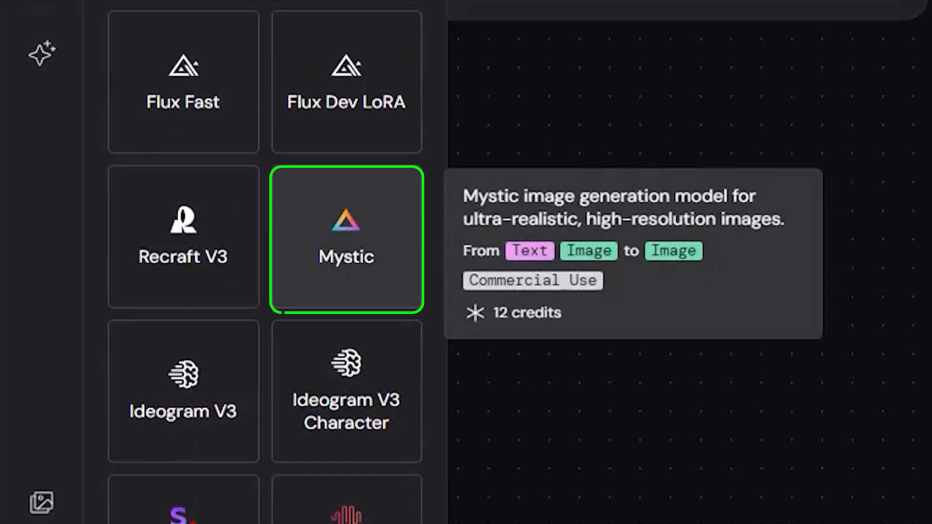
{"action": "left_click_drag", "start_coordinate": [345, 239], "coordinate": [497, 234]}
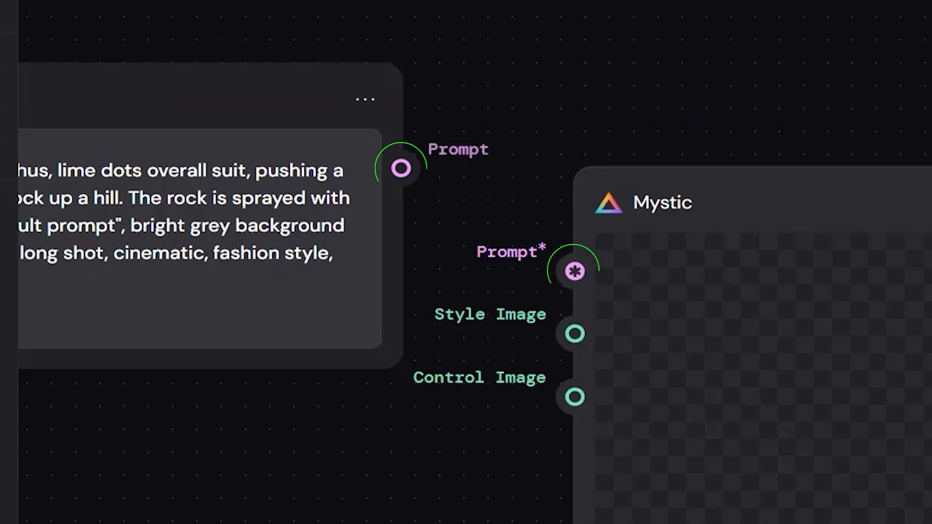
Connect the Prompt node's output to Mystic's required Prompt input and run the Mystic model.
{"action": "left_click_drag", "start_coordinate": [371, 124], "coordinate": [455, 175]}
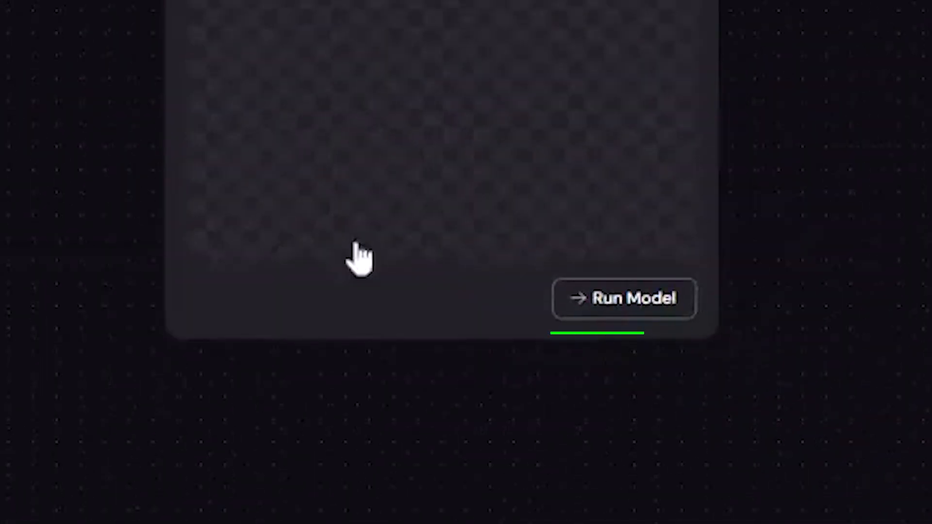
{"action": "left_click", "coordinate": [649, 287]}
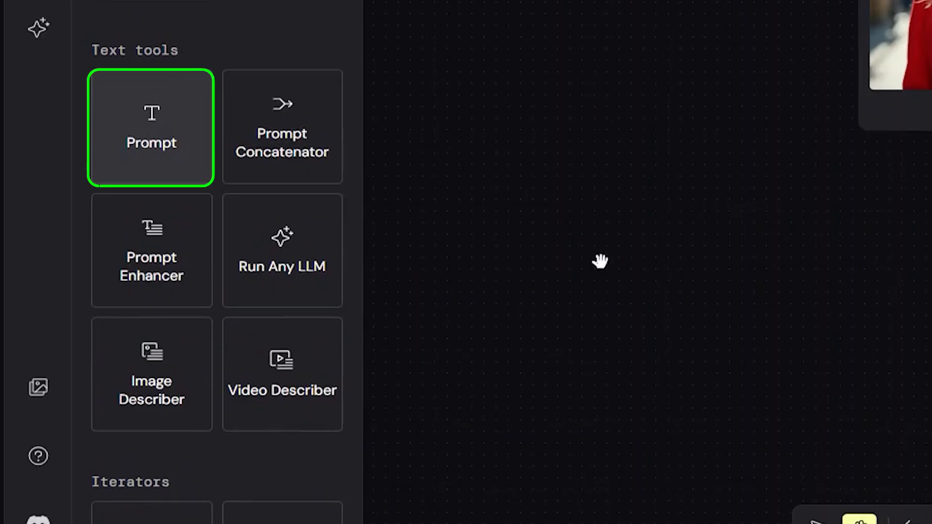
Add a second Prompt node and a second Mystic node below the first pair, linked through Mystic's Prompt input.
{"action": "left_click_drag", "start_coordinate": [151, 127], "coordinate": [600, 261]}
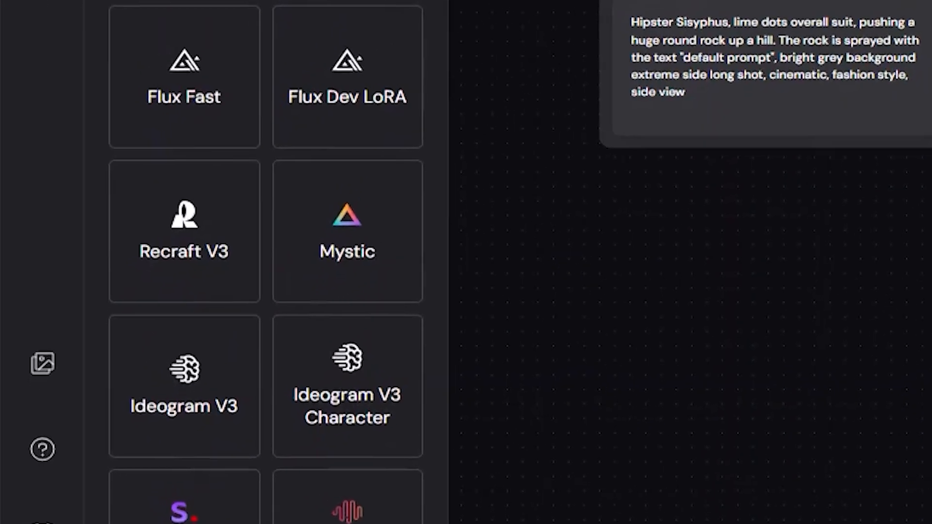
{"action": "left_click_drag", "start_coordinate": [347, 231], "coordinate": [831, 211]}
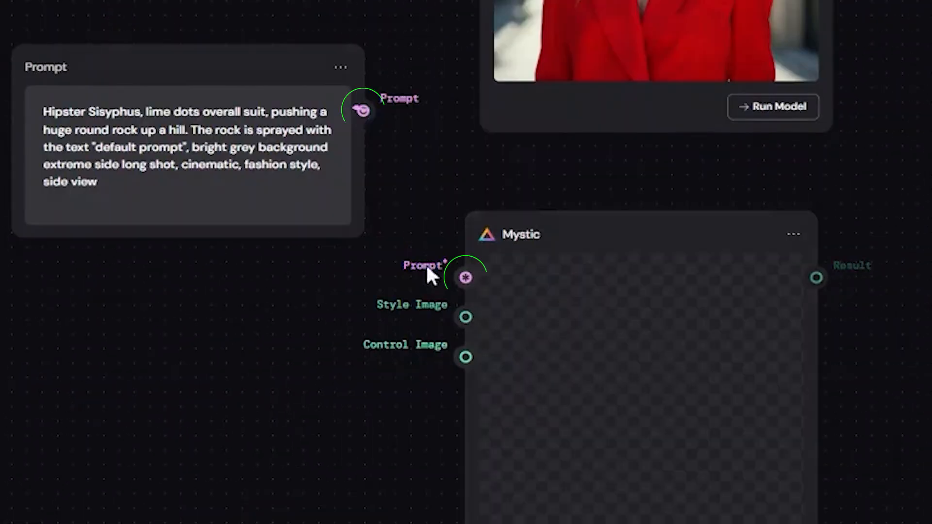
{"action": "left_click_drag", "start_coordinate": [364, 110], "coordinate": [451, 275]}
Replace the second prompt with the description of a young woman in a sunflower field at golden hour and run its Mystic model.
{"action": "double_click", "coordinate": [84, 182]}
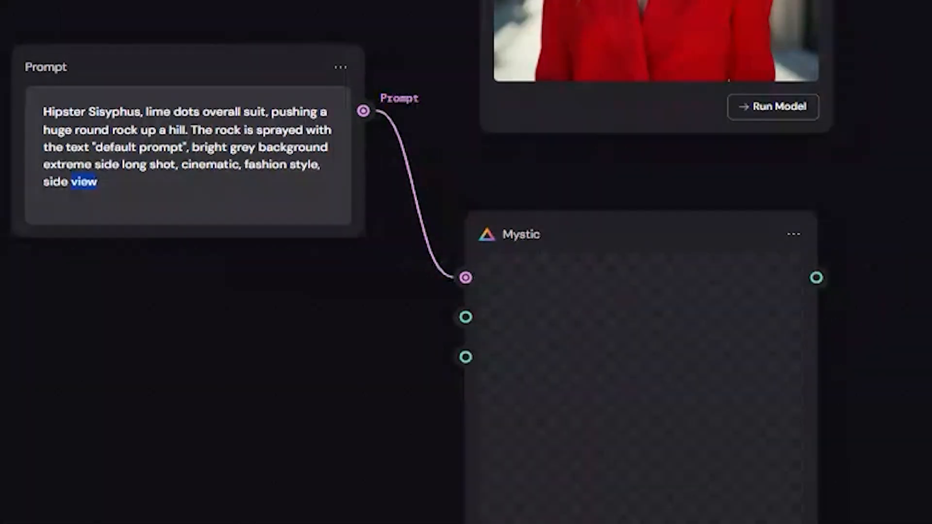
{"action": "key", "text": "ctrl+a"}
{"action": "type", "text": "A young woman standing in a serene sunflower field during golden hour. She is wearing a light pastel summer dress that flows gently in the breeze. Her long hair is softly illuminated by warm sunlight, and her face is clearly visible with a gentle, relaxed smile. The background shows vibrant sunflowers stretching into the distance, with a glowing sunset sky. Soft, dreamy, high-resolution portrait photography style, warm and natural mood."}
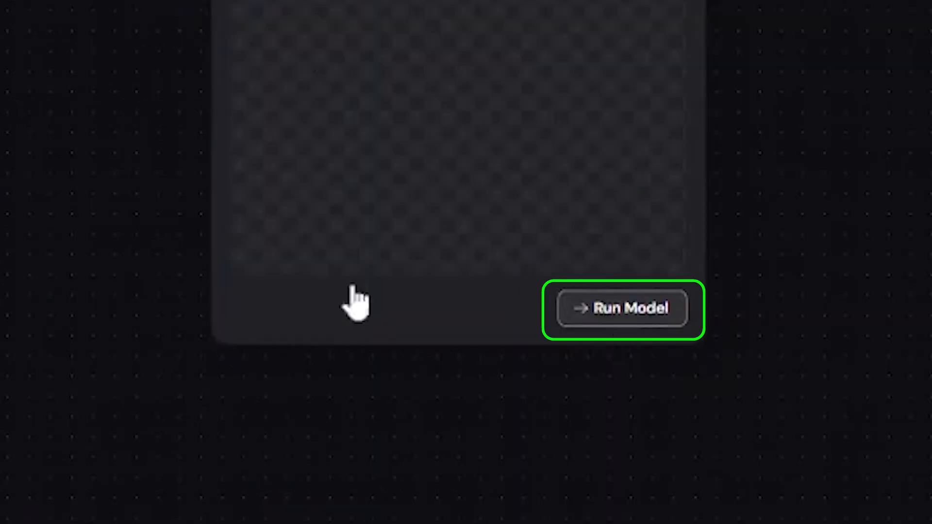
{"action": "left_click", "coordinate": [622, 309]}
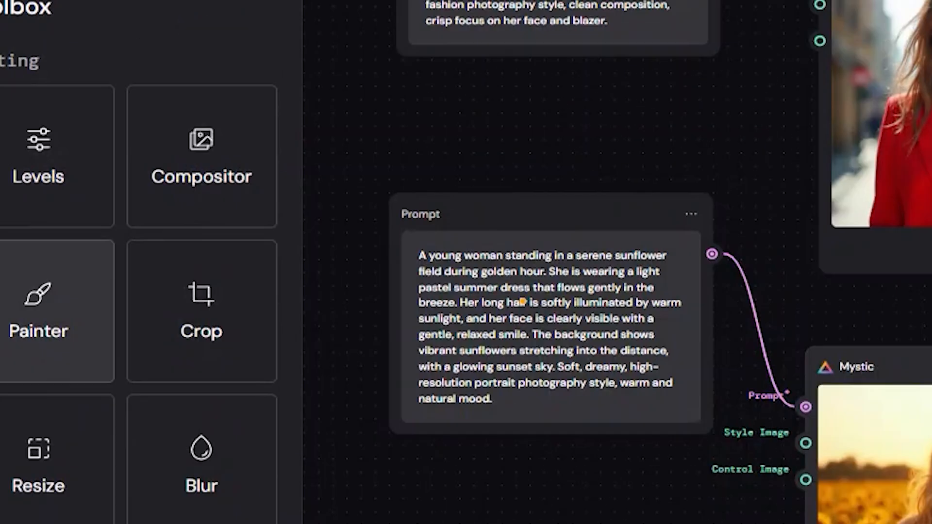
Add a Painter node beside the generated image of the woman in the red blazer.
{"action": "left_click", "coordinate": [256, 278]}
{"action": "left_click_drag", "start_coordinate": [556, 303], "coordinate": [501, 90]}
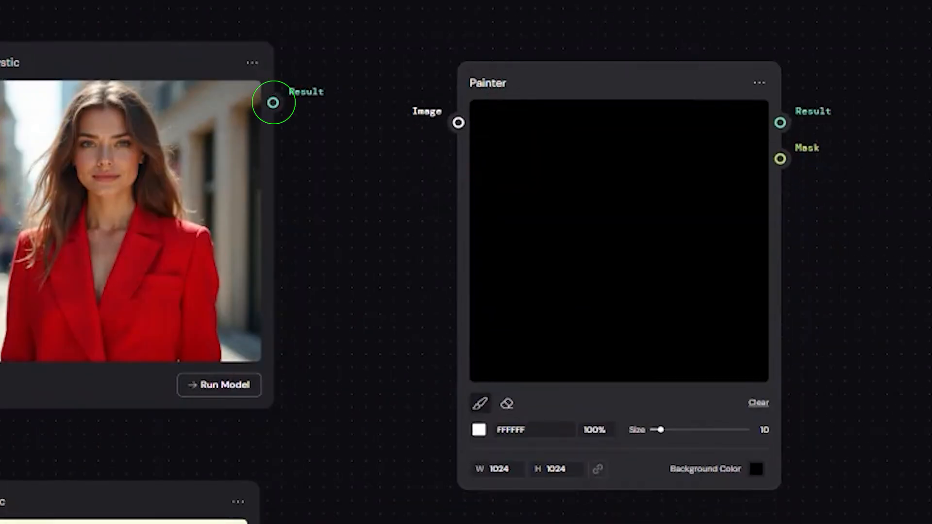
Connect the red-blazer portrait to Painter's Image input and paint a white mask over her face and hair at brush size 100.
{"action": "left_click_drag", "start_coordinate": [274, 102], "coordinate": [459, 122]}
{"action": "mouse_move", "coordinate": [603, 60]}
{"action": "left_mouse_down"}
{"action": "mouse_move", "coordinate": [418, 60]}
{"action": "mouse_move", "coordinate": [439, 81]}
{"action": "mouse_move", "coordinate": [445, 199]}
{"action": "mouse_move", "coordinate": [419, 120]}
{"action": "left_mouse_up"}
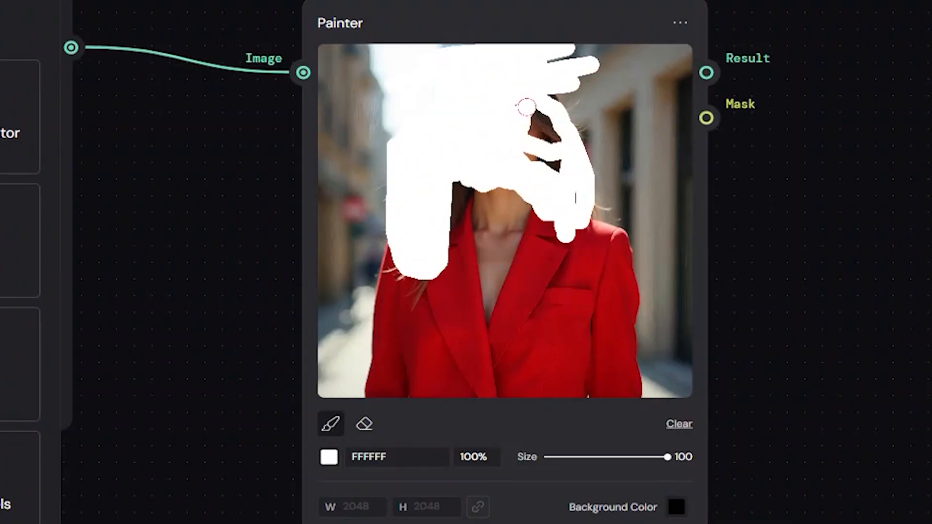
{"action": "left_click_drag", "start_coordinate": [527, 106], "coordinate": [546, 175]}
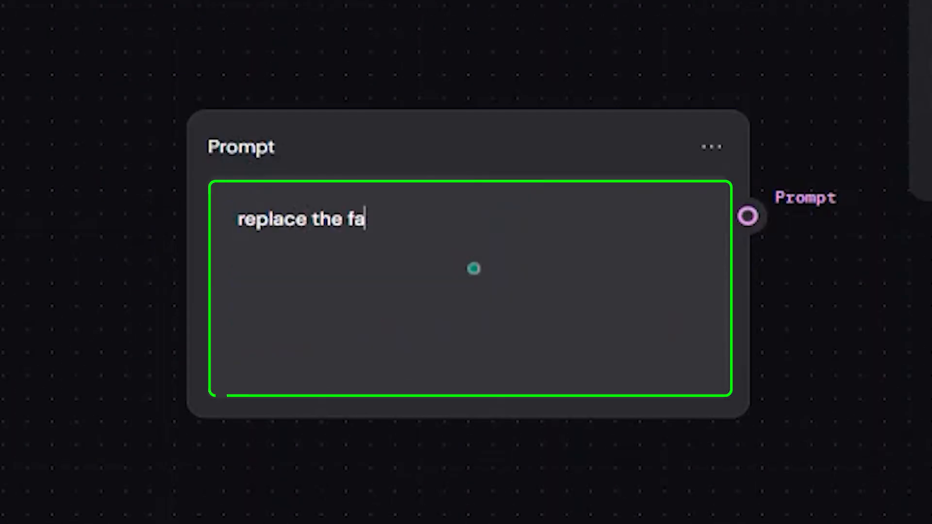
Write the prompt "replace the face and hair of character in image 1 only: keep everything else the same, and keep the proportions of the reference image.".
{"action": "type", "text": "ce and hair of"}
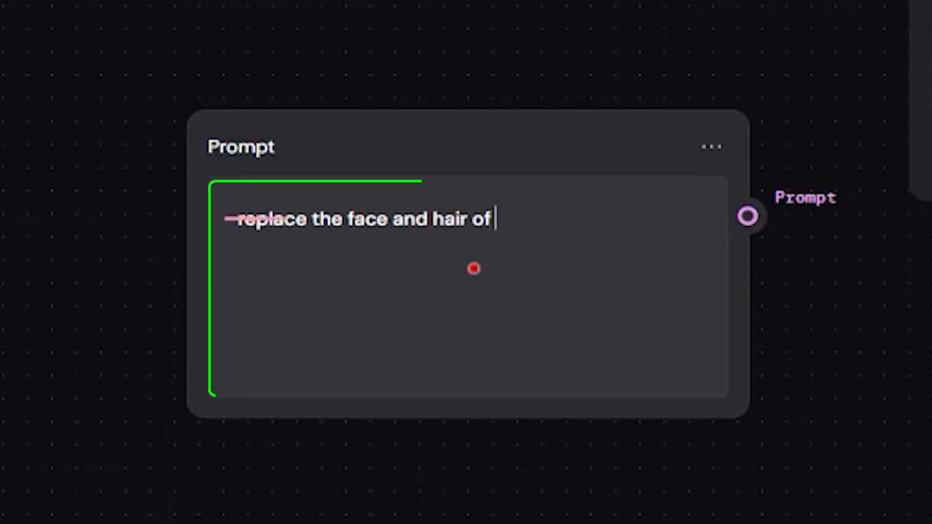
{"action": "type", "text": " character in image 1 only: keep everything else the same,"}
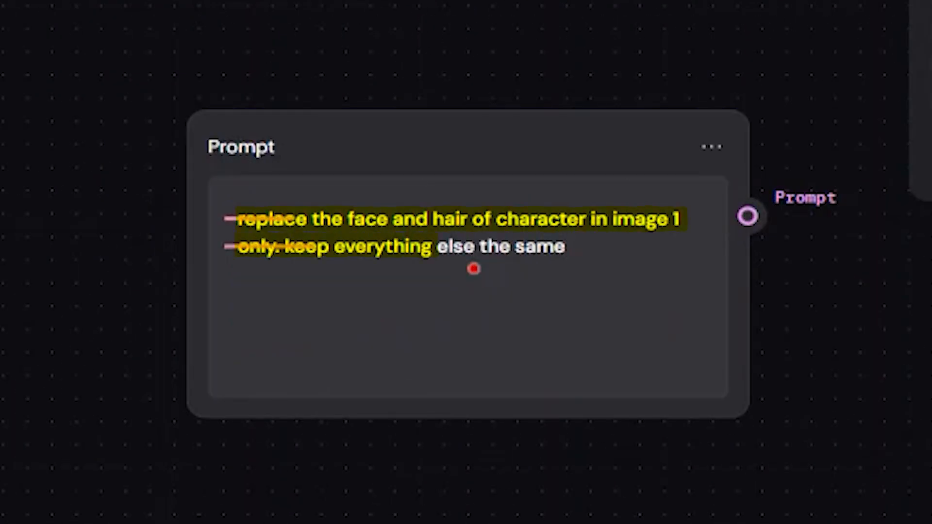
{"action": "type", "text": " and keep the proprotions of the reference image."}
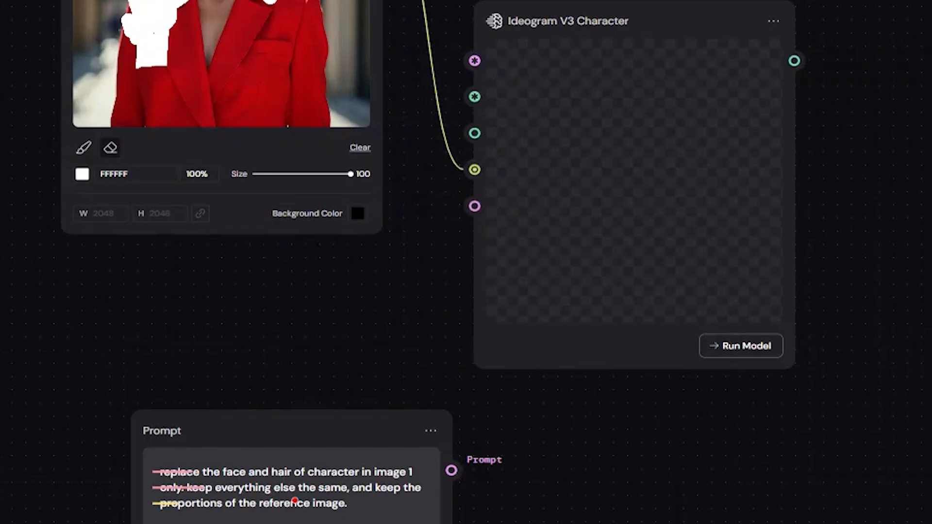
Link the prompt, Painter's Mask and Result, and the sunflower portrait to Ideogram V3 Character's Prompt, Mask, Reference Image and Character inputs, and run it.
{"action": "left_click_drag", "start_coordinate": [547, 392], "coordinate": [561, 125]}
{"action": "left_click_drag", "start_coordinate": [448, 74], "coordinate": [451, 68]}
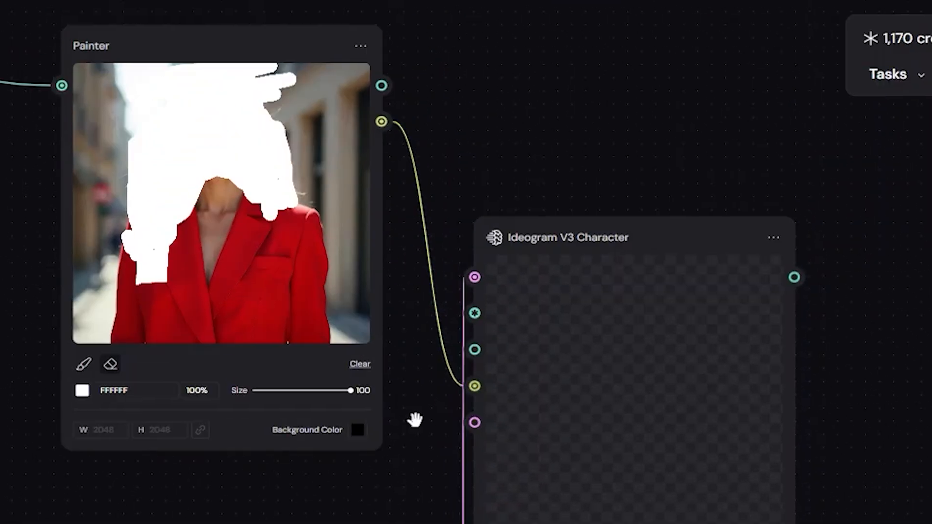
{"action": "left_click_drag", "start_coordinate": [382, 85], "coordinate": [459, 357]}
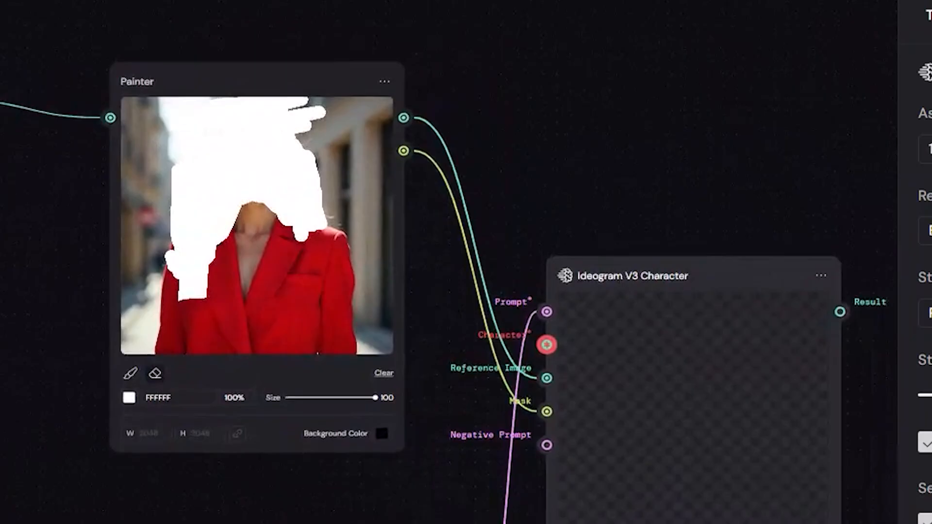
{"action": "left_click_drag", "start_coordinate": [141, 304], "coordinate": [758, 149]}
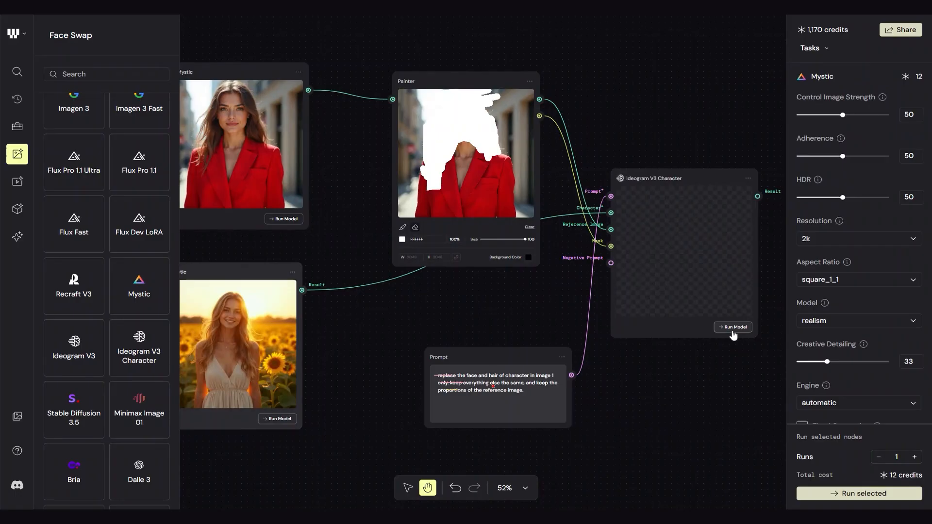
{"action": "left_click", "coordinate": [733, 328]}
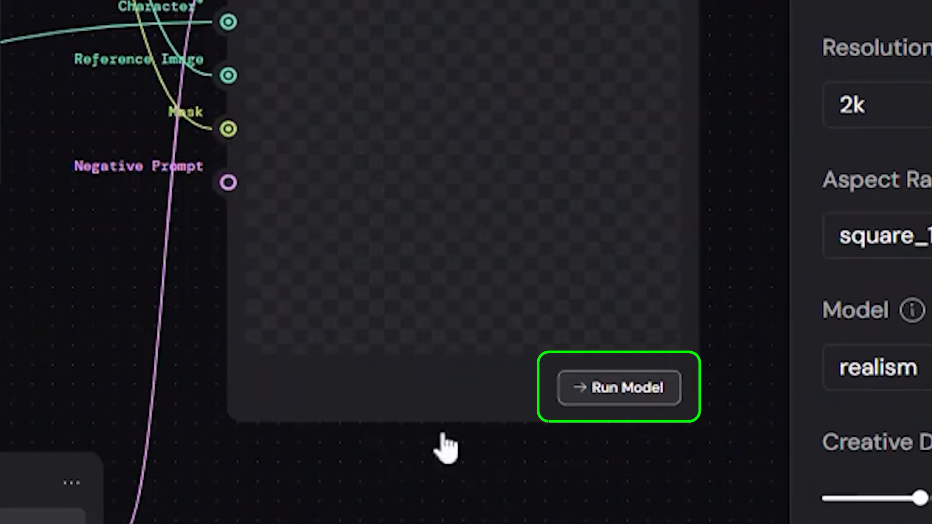
{"action": "left_click", "coordinate": [563, 388]}
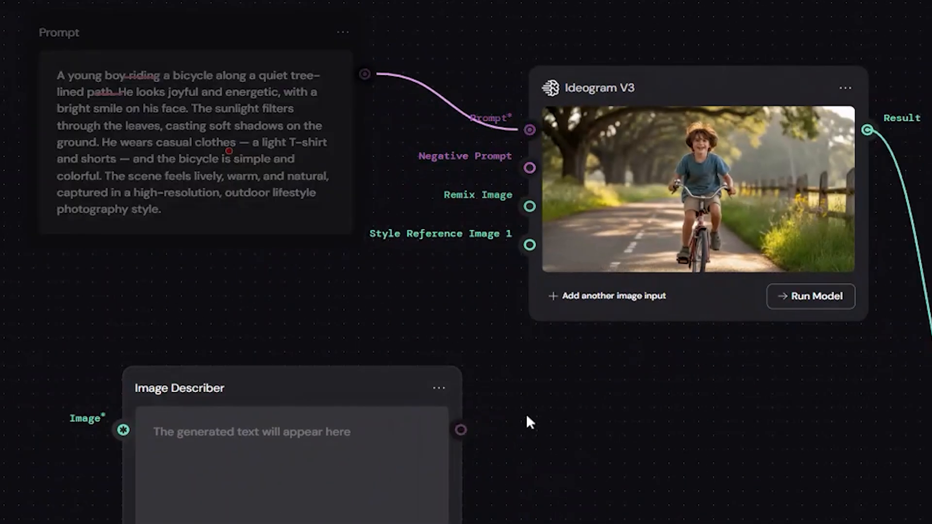
Connect the generated bicycle image to the existing Image Describer's input and run the description.
{"action": "left_click_drag", "start_coordinate": [867, 129], "coordinate": [135, 416]}
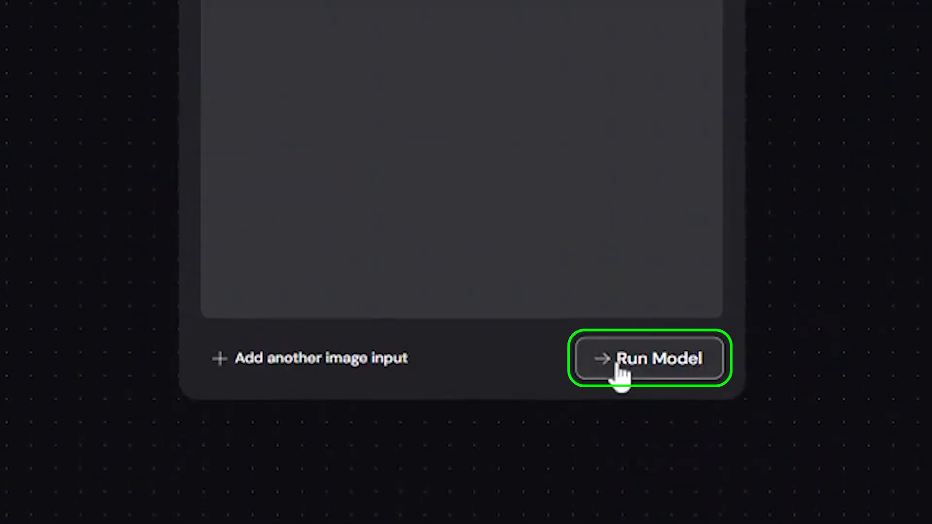
{"action": "left_click", "coordinate": [622, 374]}
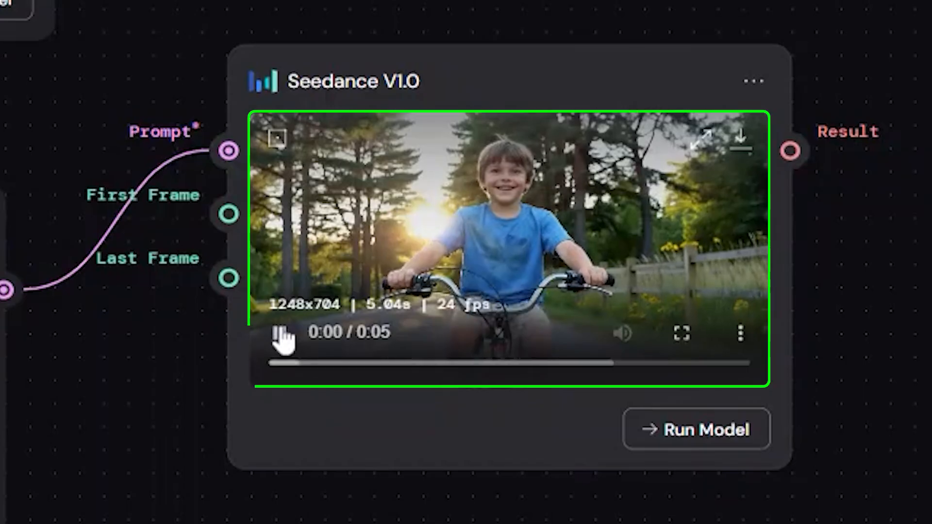
Name the untitled workflow "Image and Video Desc" and add a Prompt node to it.
{"action": "left_click", "coordinate": [280, 334]}
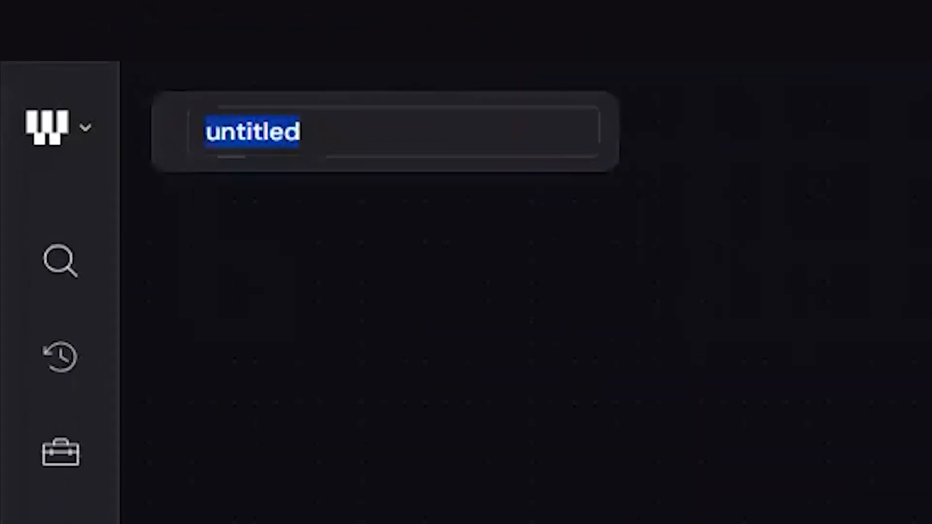
{"action": "type", "text": "Image and Video Desc"}
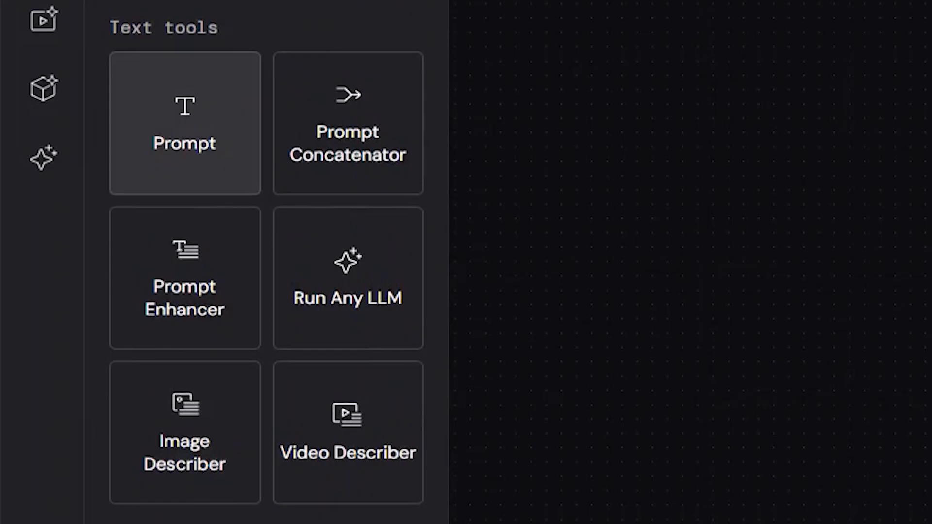
{"action": "left_click", "coordinate": [185, 124]}
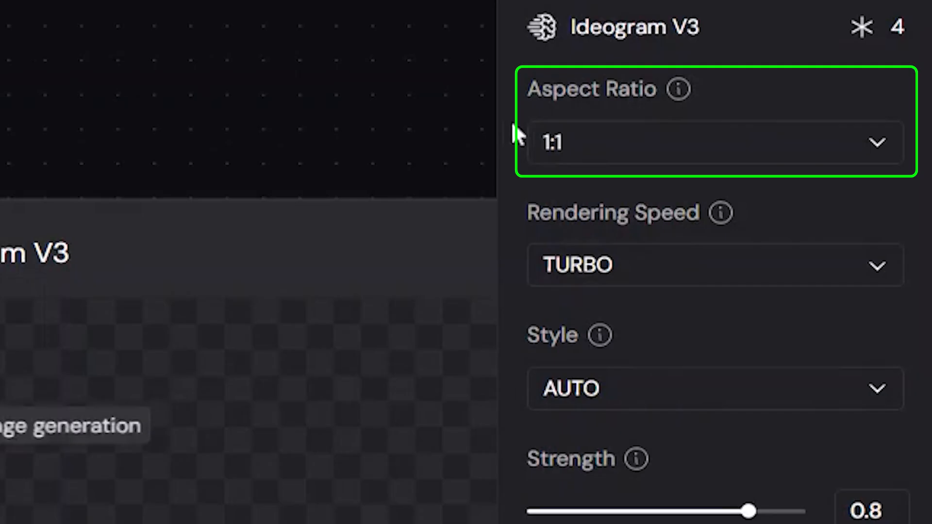
Set the Ideogram V3 node's aspect ratio to 16:9 and connect the bicycle scene prompt to its required Prompt input.
{"action": "left_click", "coordinate": [630, 152]}
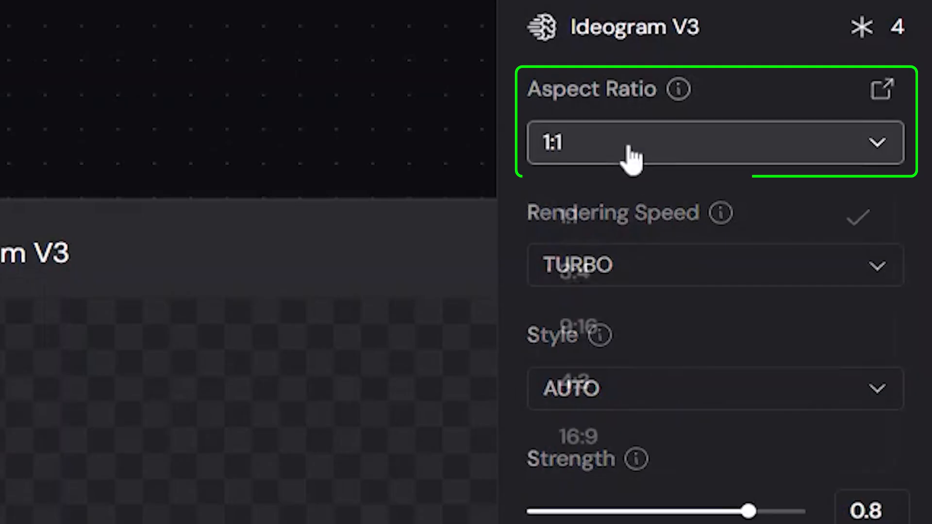
{"action": "left_click", "coordinate": [669, 430]}
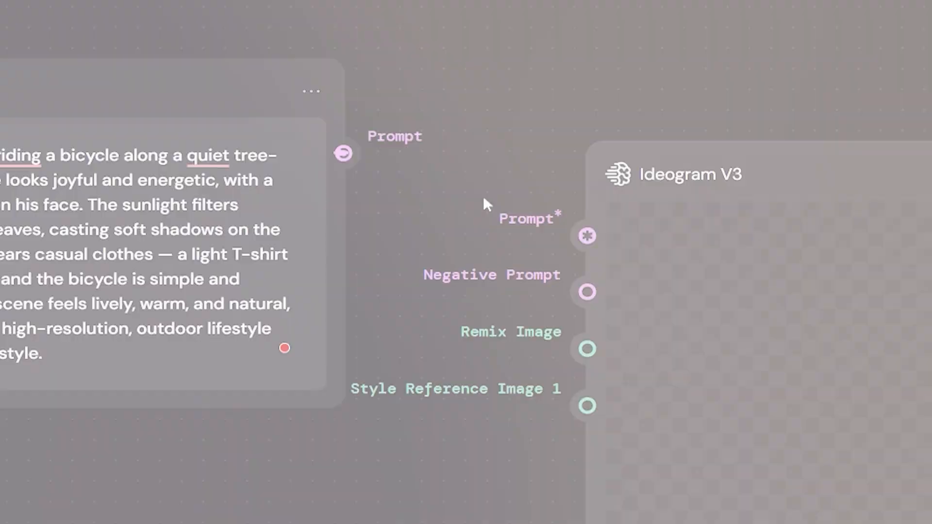
{"action": "left_click_drag", "start_coordinate": [344, 153], "coordinate": [587, 236]}
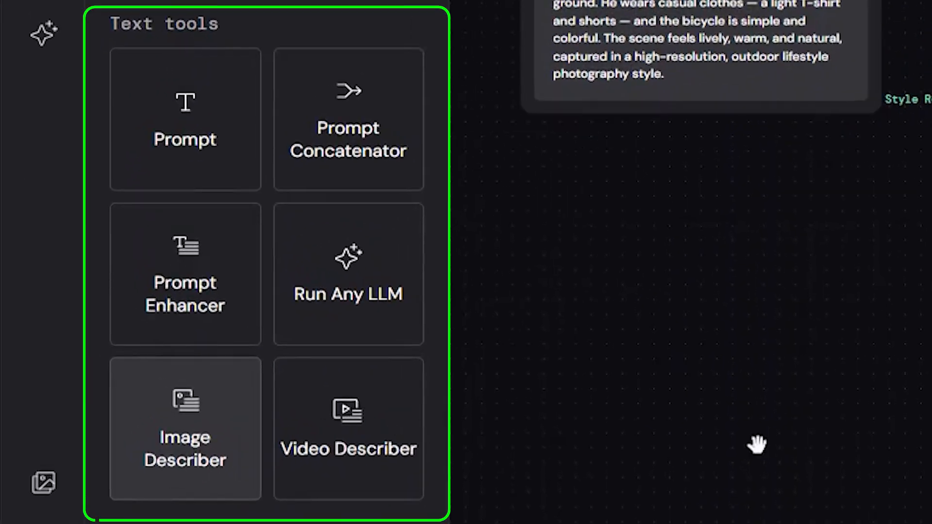
Add an Image Describer node below the prompt, feed it Ideogram V3's result as its image, and run it.
{"action": "left_click_drag", "start_coordinate": [185, 428], "coordinate": [757, 445]}
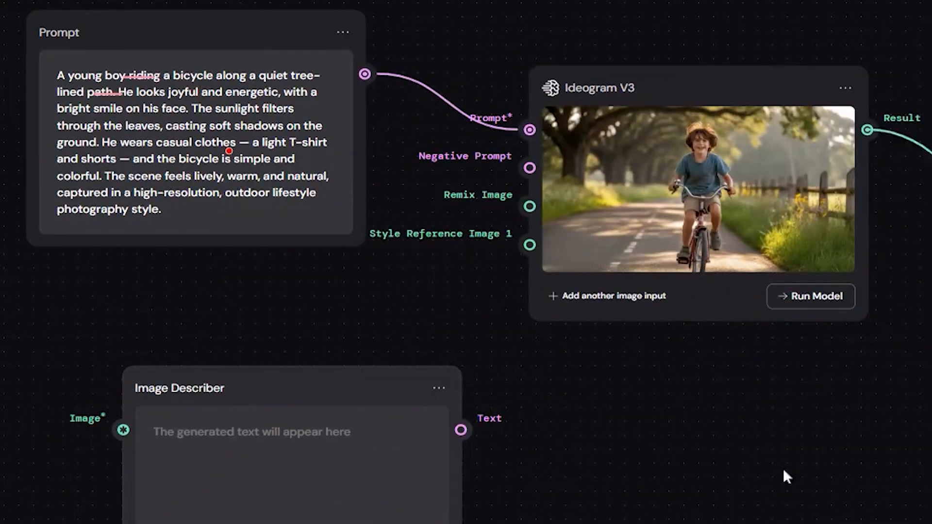
{"action": "left_click_drag", "start_coordinate": [868, 130], "coordinate": [125, 428]}
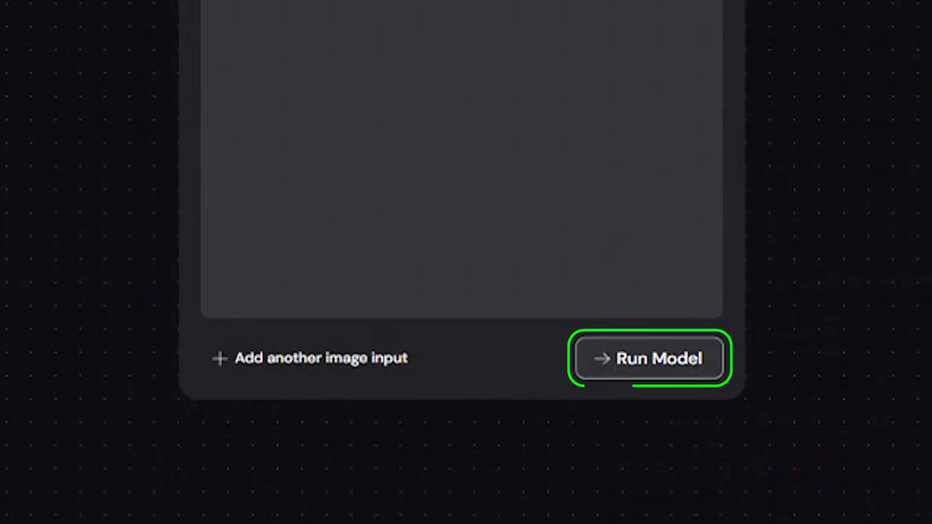
{"action": "left_click", "coordinate": [648, 359]}
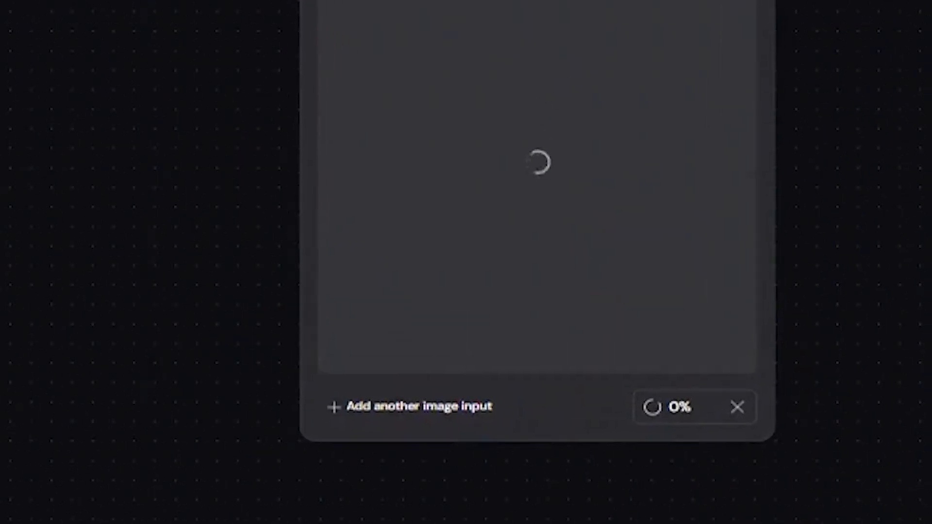